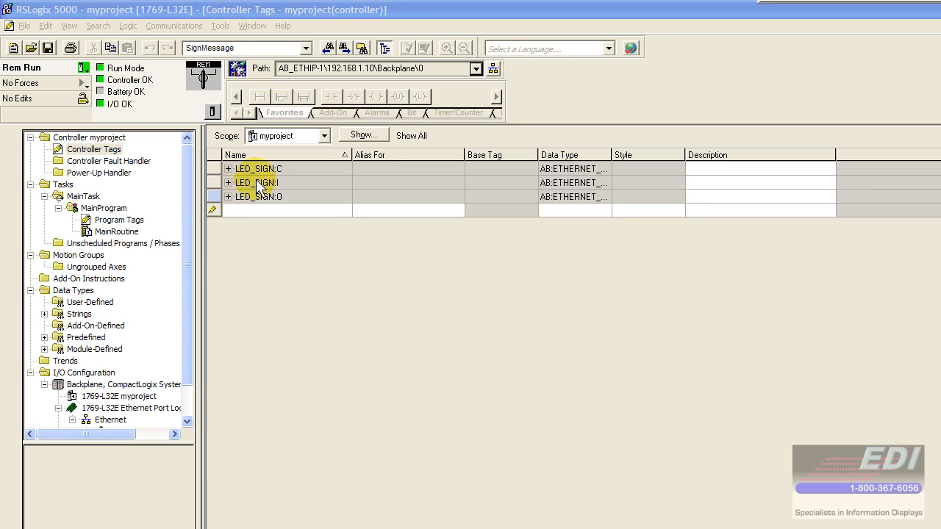
# Step: Enlarge the project tree pane to fit the whole I/O configuration and select the Ethernet module for the LED sign
pyautogui.moveTo(151, 444); pyautogui.dragTo(153, 471)
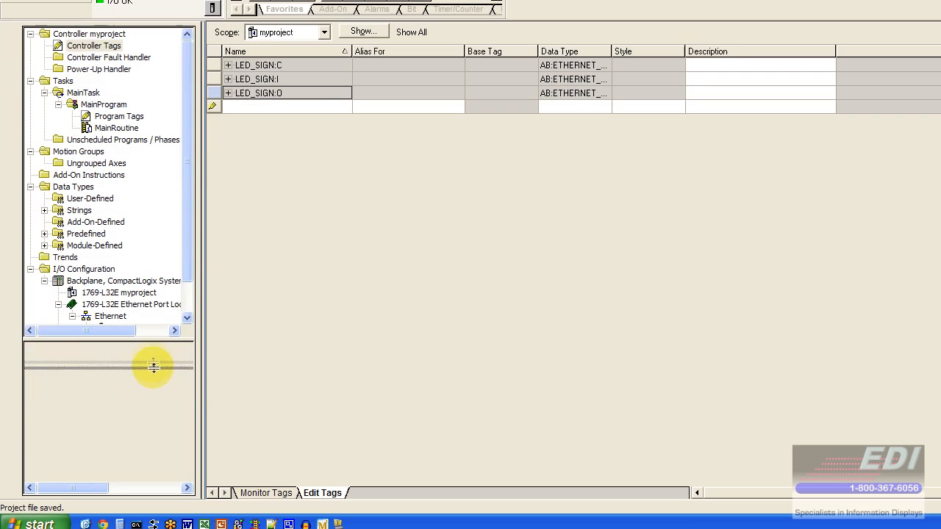
pyautogui.moveTo(153, 367); pyautogui.dragTo(153, 371)
pyautogui.click(177, 342)
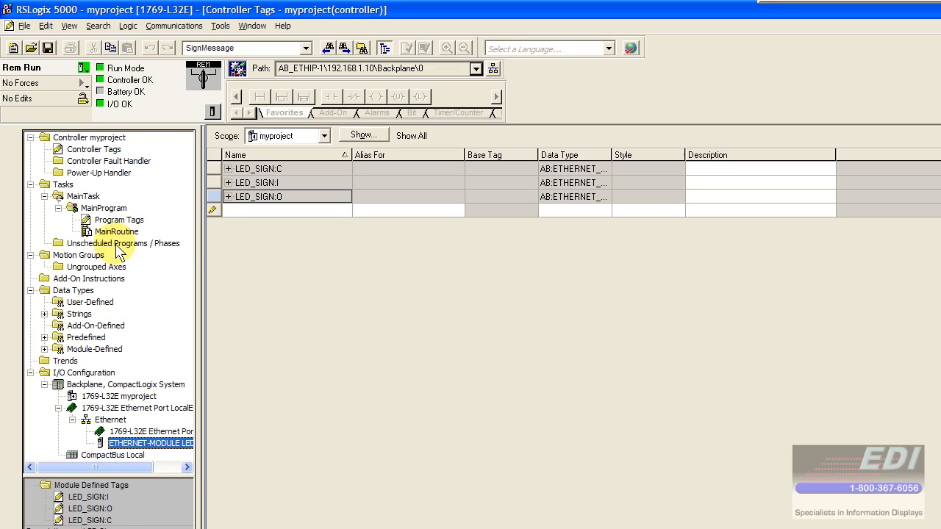
# Step: Take the project offline from the controller so add-on instructions can be imported
pyautogui.click(68, 280)
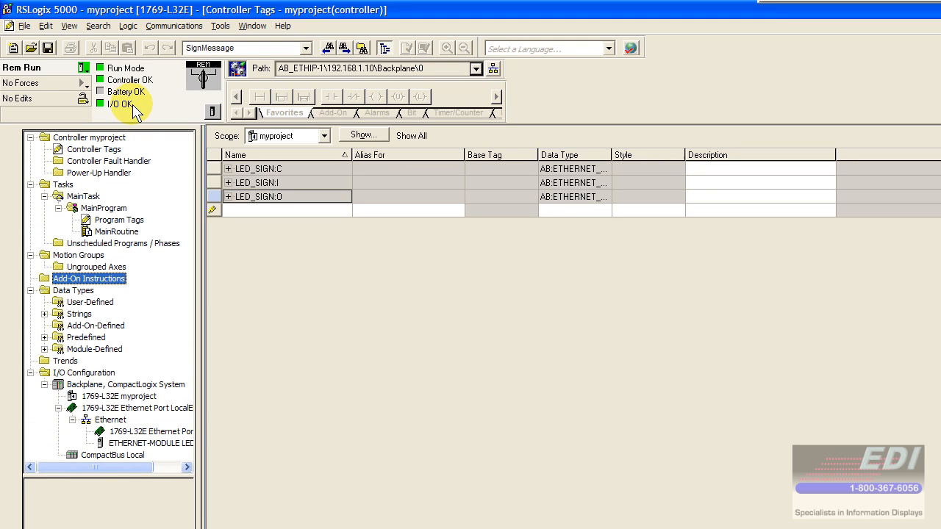
pyautogui.click(161, 29)
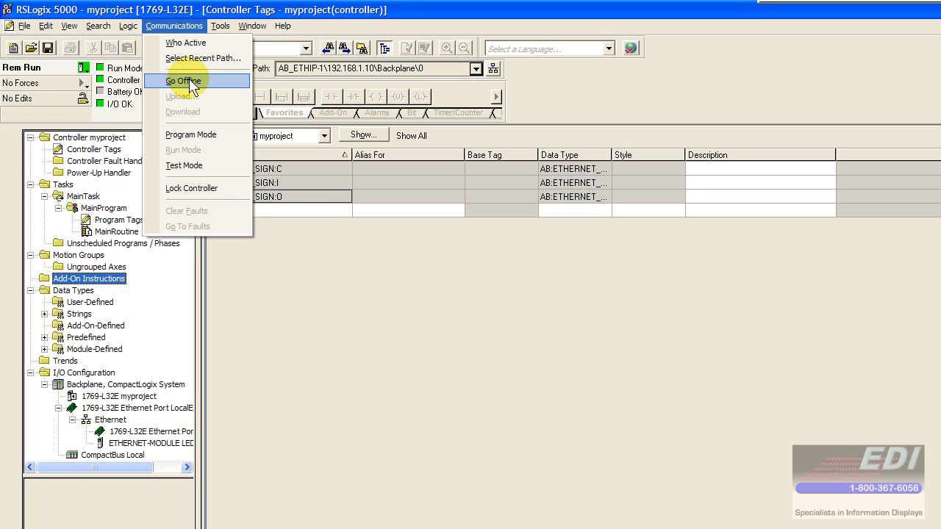
pyautogui.click(187, 81)
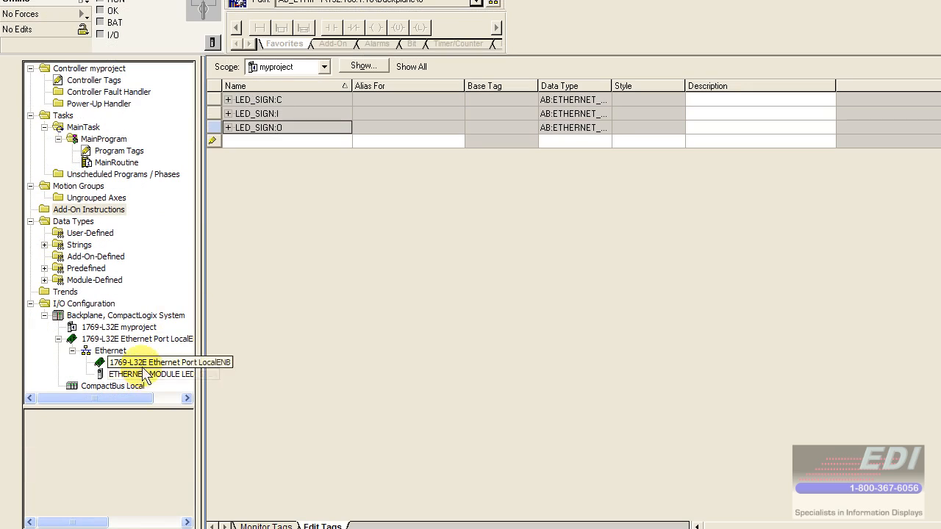
# Step: Review the general properties of the LED sign's Ethernet module and close them without changes
pyautogui.click(145, 374)
pyautogui.rightClick(146, 376)
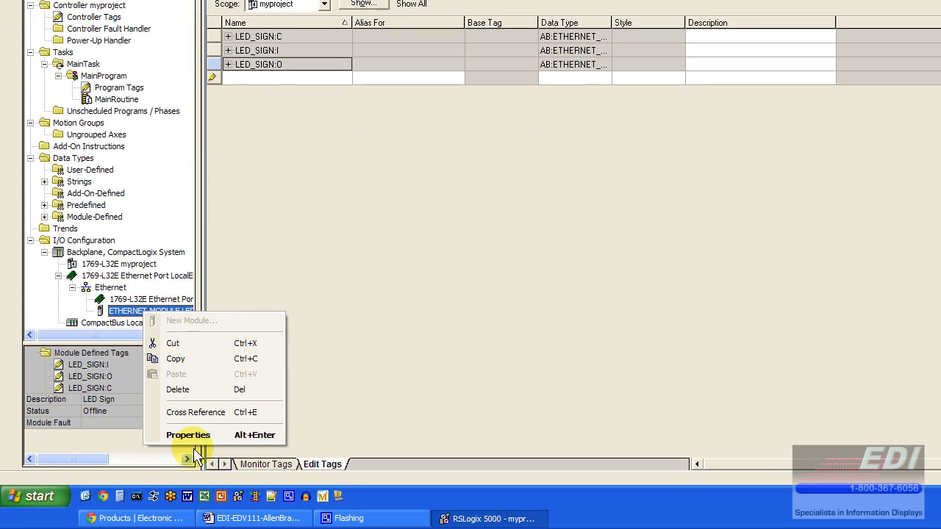
pyautogui.click(186, 435)
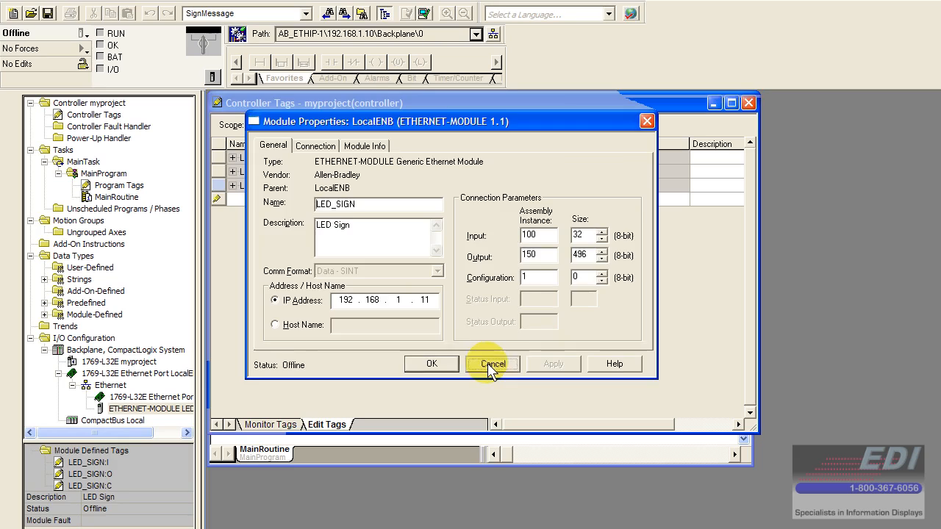
pyautogui.click(491, 364)
# Step: Close the Controller Tags window and reposition the MainRoutine window in the workspace
pyautogui.moveTo(493, 108); pyautogui.dragTo(524, 123)
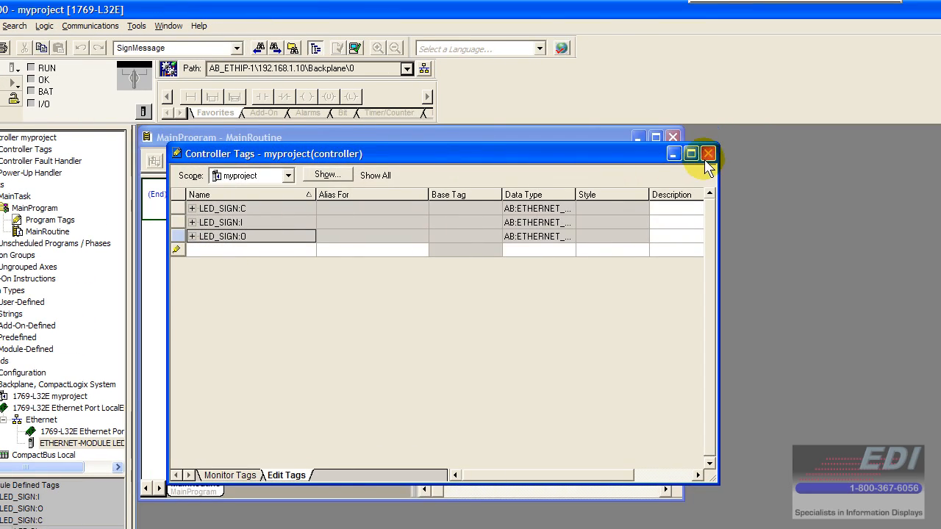
pyautogui.click(707, 153)
pyautogui.moveTo(427, 136); pyautogui.dragTo(487, 151)
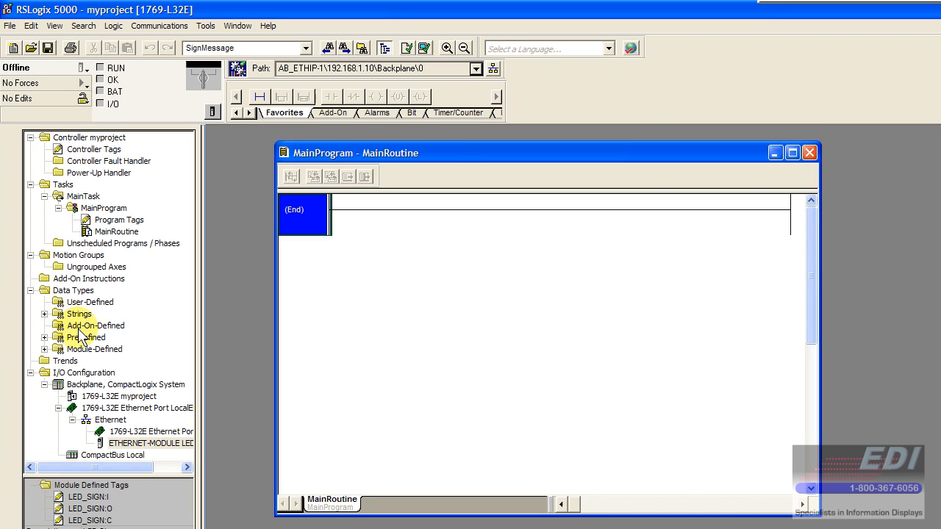
# Step: Import LEDSIGN.L5X from the exports folder as a user-defined data type, using the Create operation and final name LEDSIGN
pyautogui.click(74, 302)
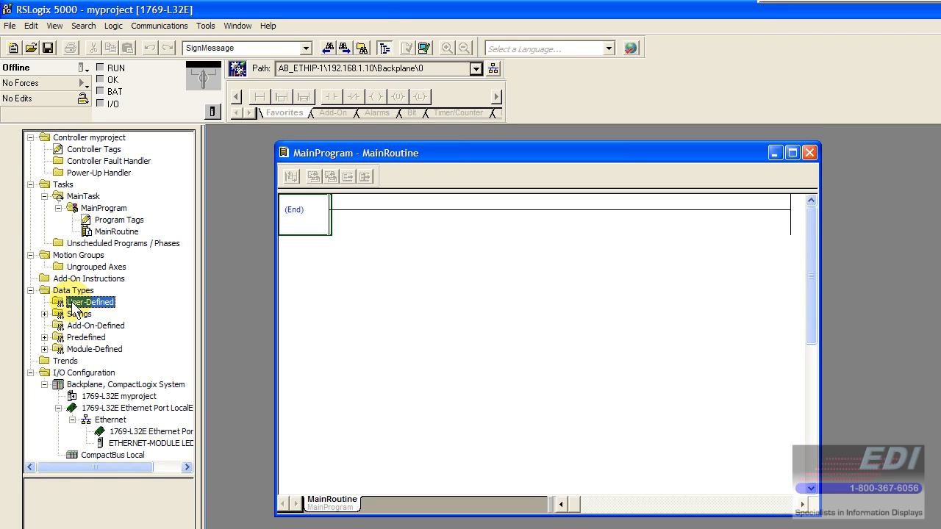
pyautogui.rightClick(87, 309)
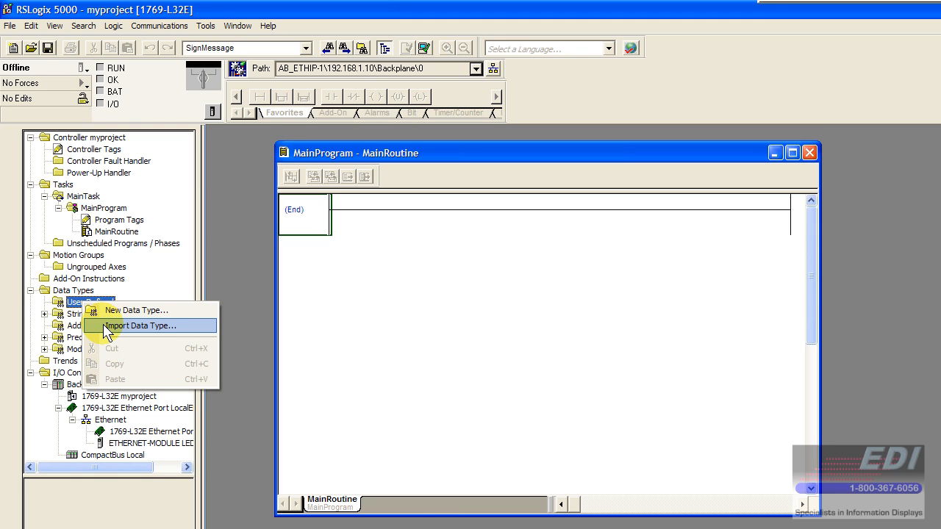
pyautogui.click(81, 303)
pyautogui.rightClick(88, 304)
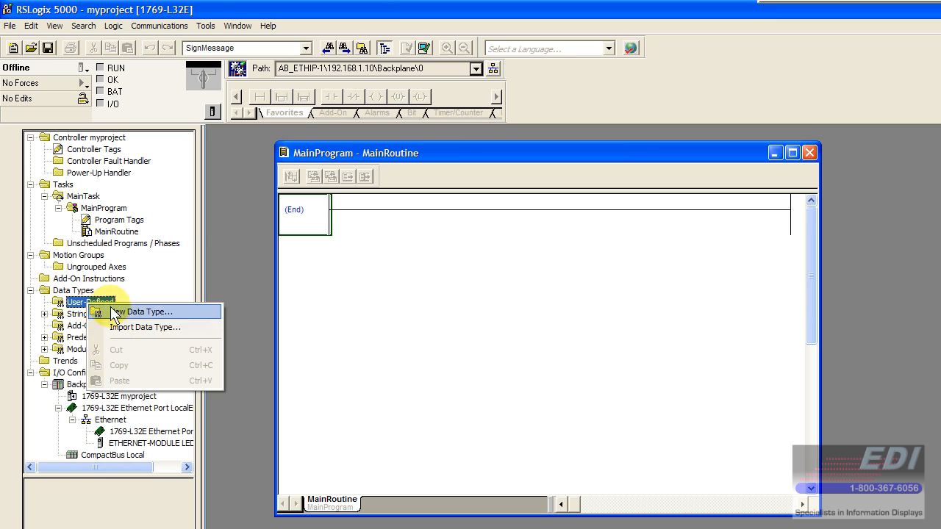
pyautogui.click(127, 330)
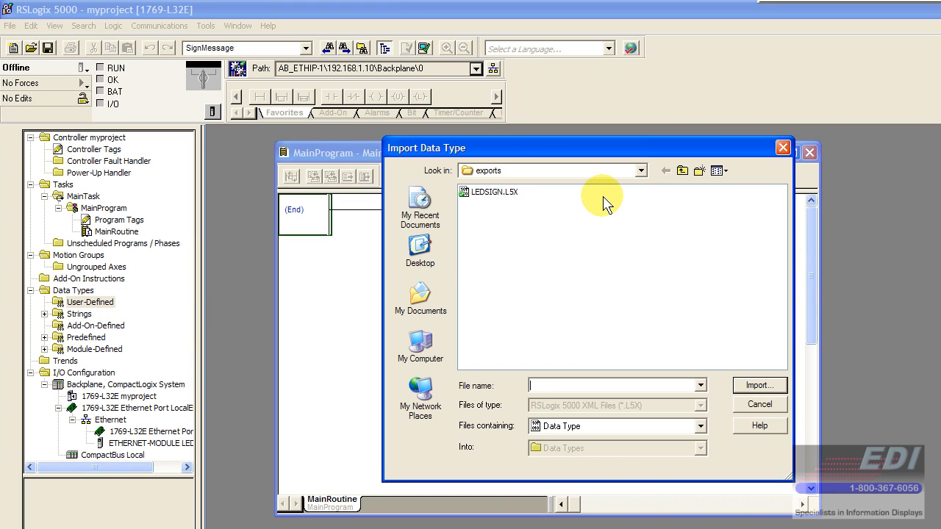
pyautogui.click(640, 170)
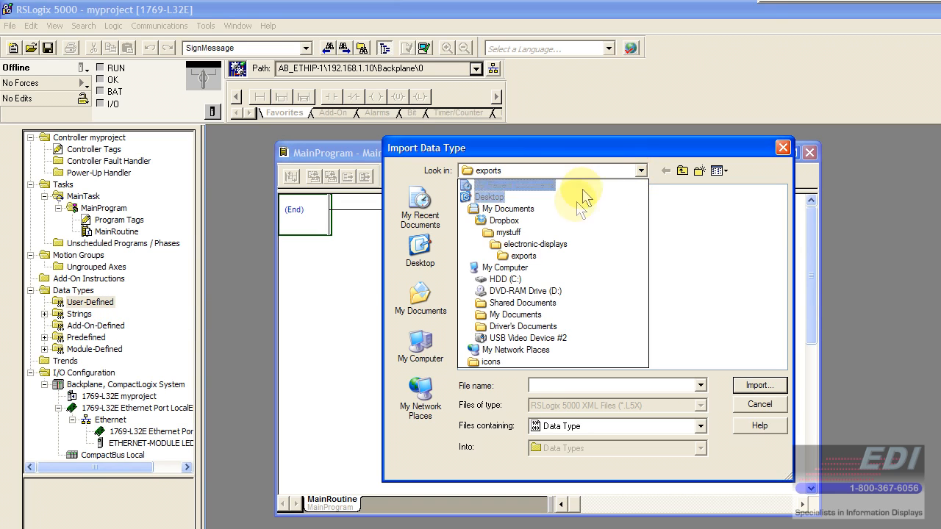
pyautogui.click(526, 256)
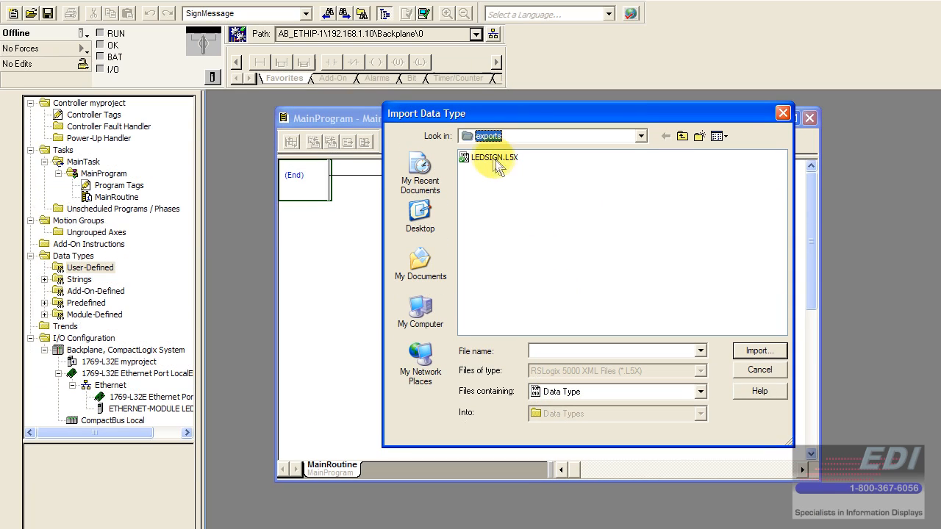
pyautogui.click(493, 122)
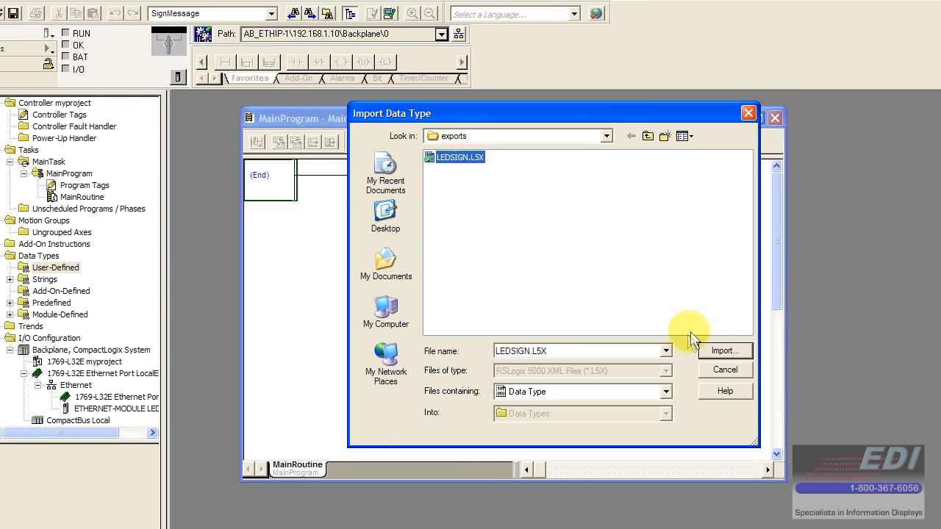
pyautogui.click(757, 351)
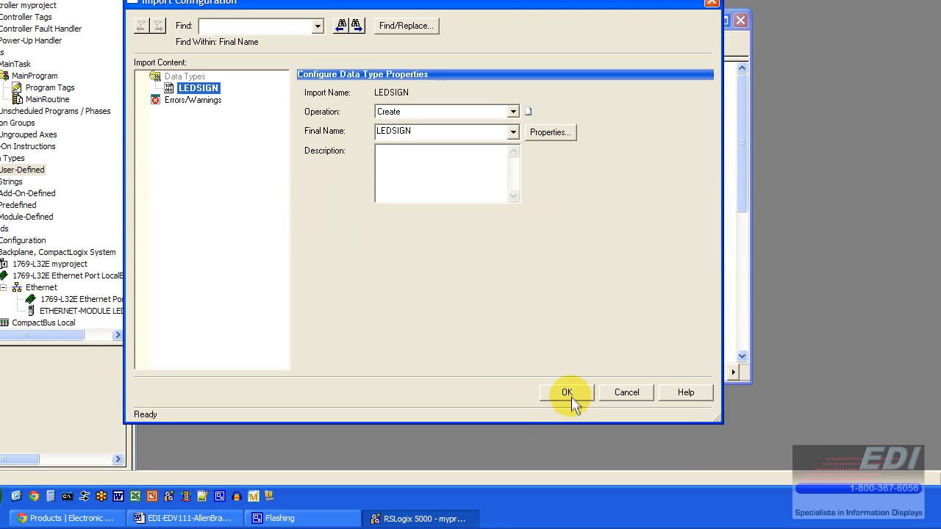
pyautogui.click(571, 396)
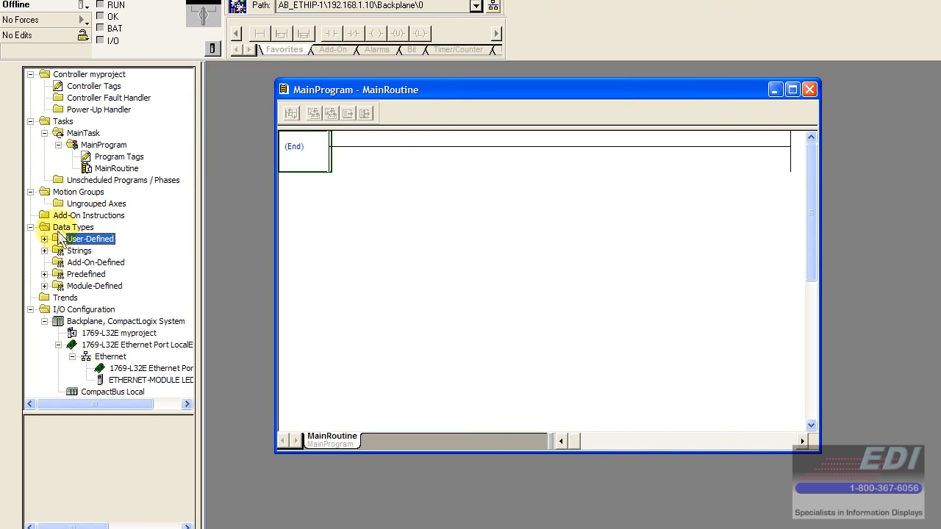
# Step: Examine the members and descriptions of the user-defined LEDSIGN data type, then close it without changes
pyautogui.click(44, 239)
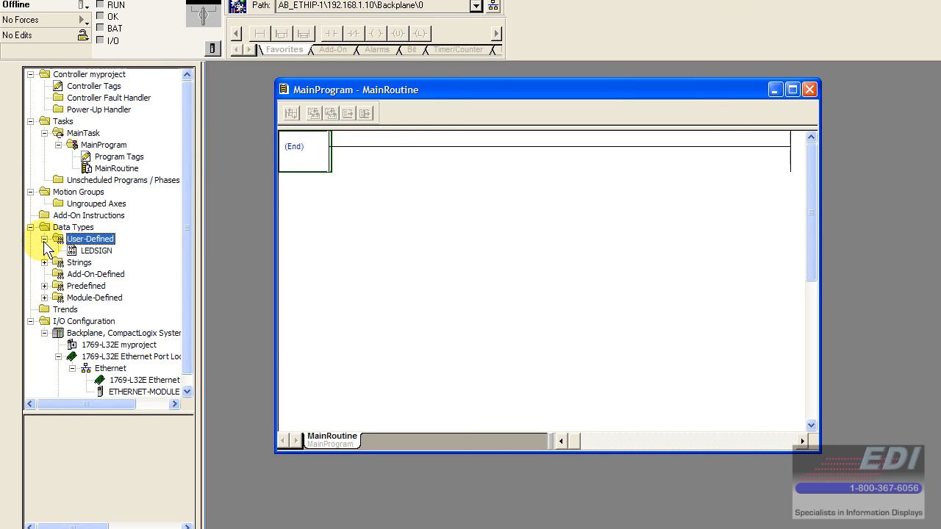
pyautogui.doubleClick(90, 251)
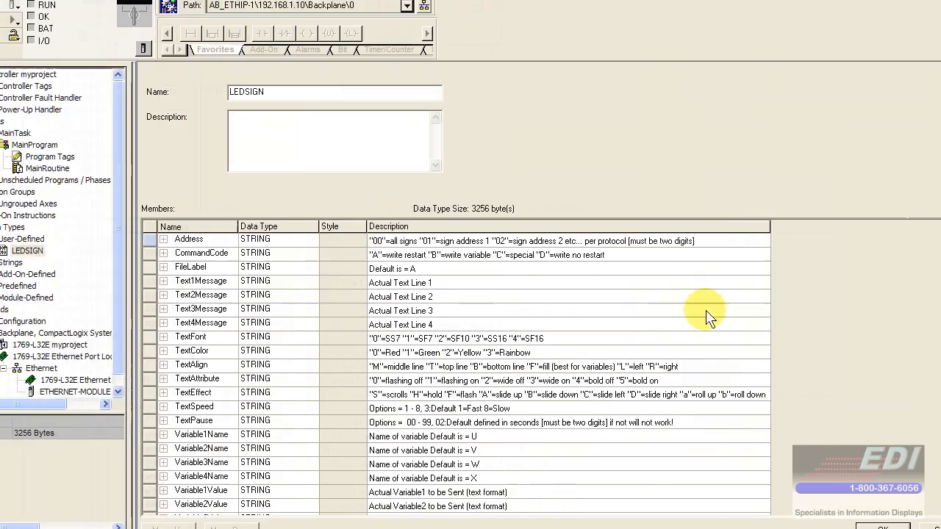
pyautogui.moveTo(924, 273); pyautogui.dragTo(921, 442)
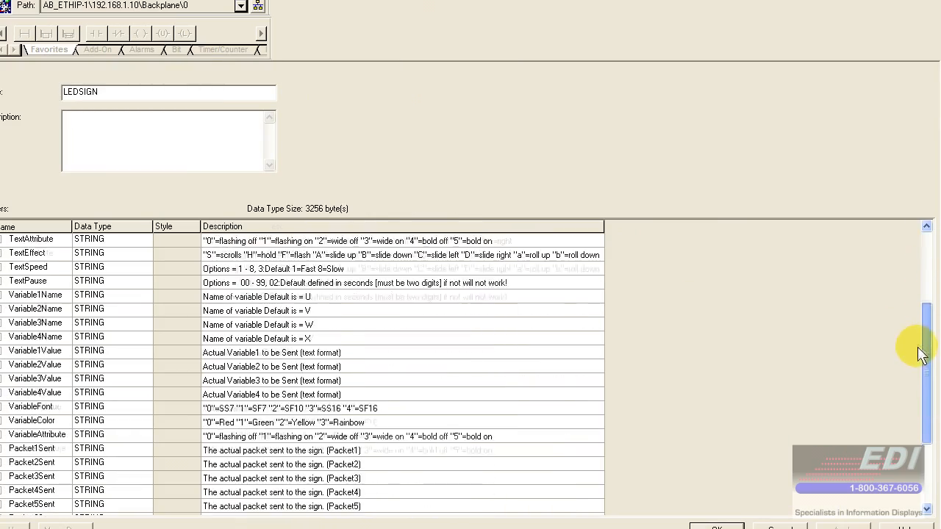
pyautogui.moveTo(923, 377); pyautogui.dragTo(927, 193)
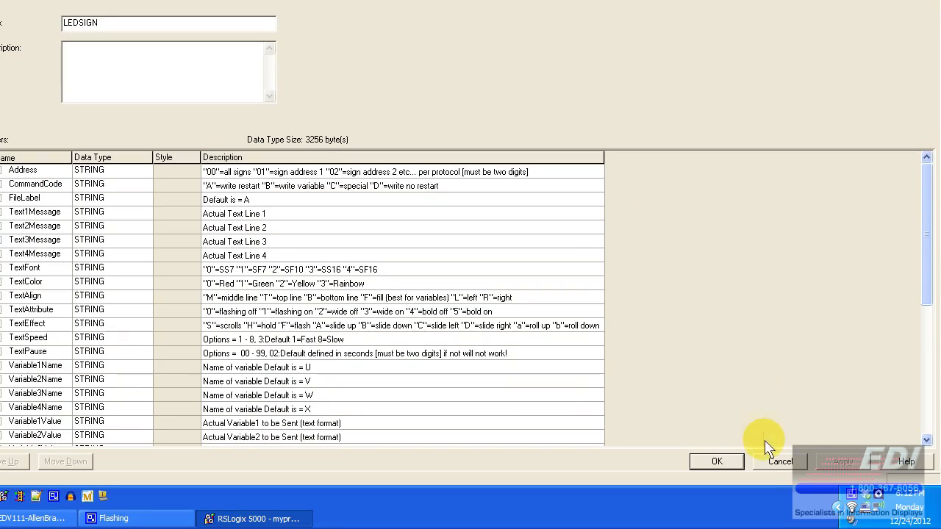
pyautogui.click(768, 462)
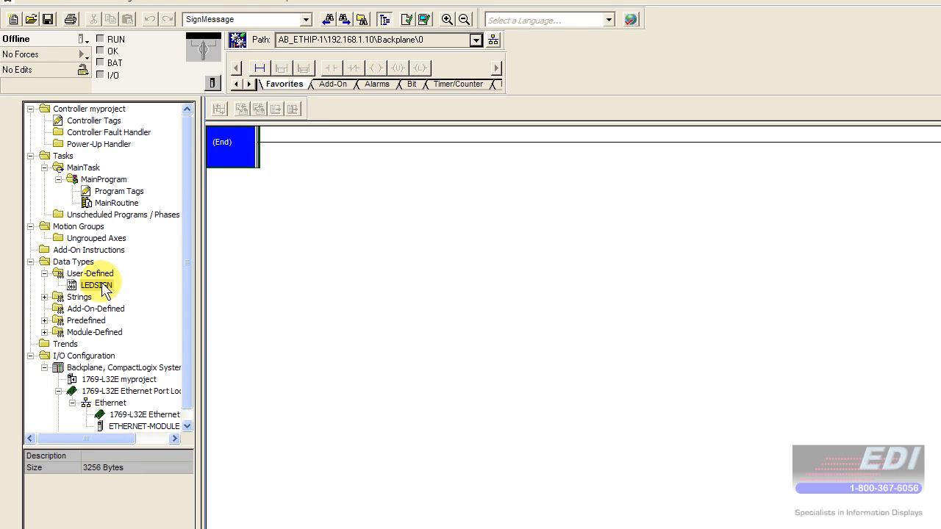
# Step: Import the add-on instruction ExpertSign.L5X from the exports folder, creating it with the final name ExpertSign
pyautogui.click(97, 285)
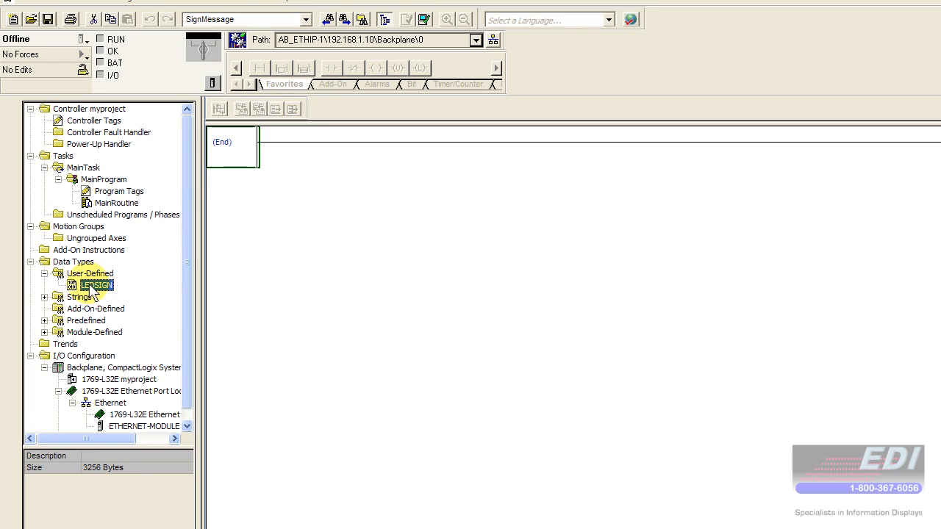
pyautogui.rightClick(89, 251)
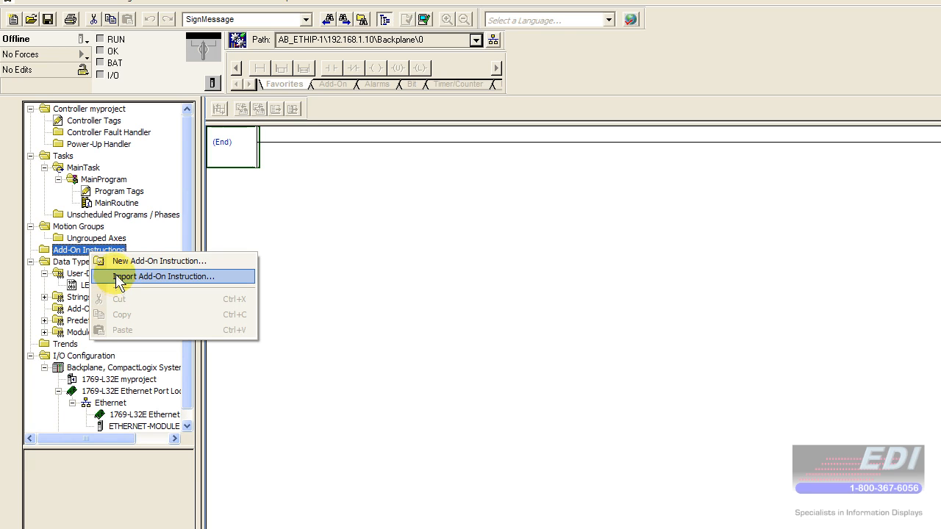
pyautogui.click(66, 254)
pyautogui.rightClick(67, 254)
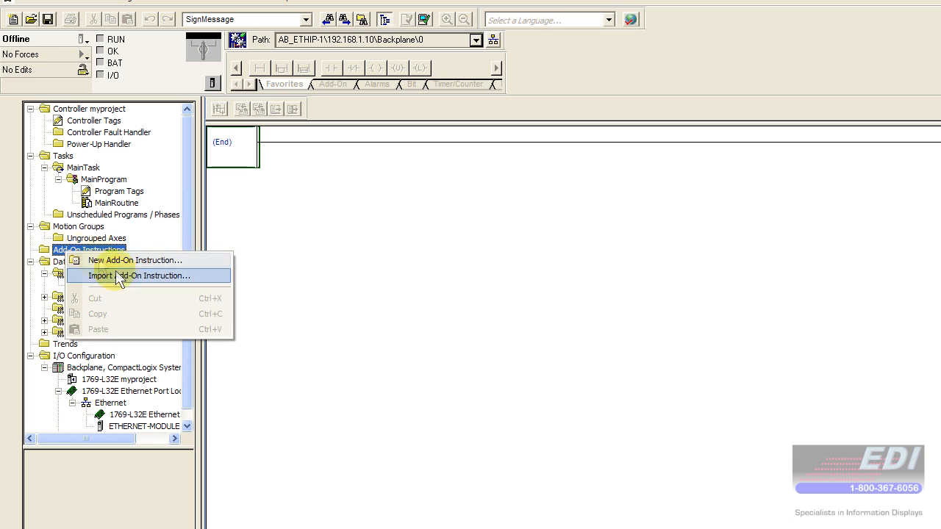
pyautogui.click(112, 283)
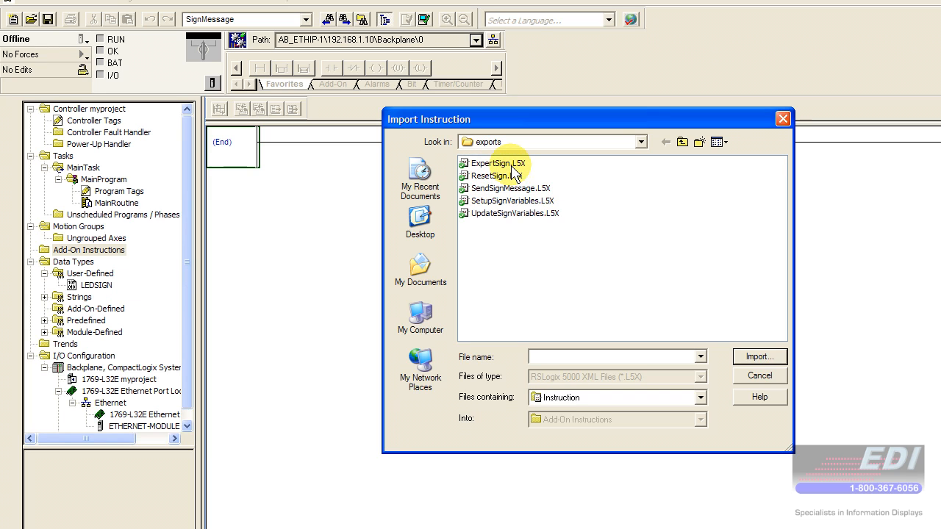
pyautogui.click(485, 164)
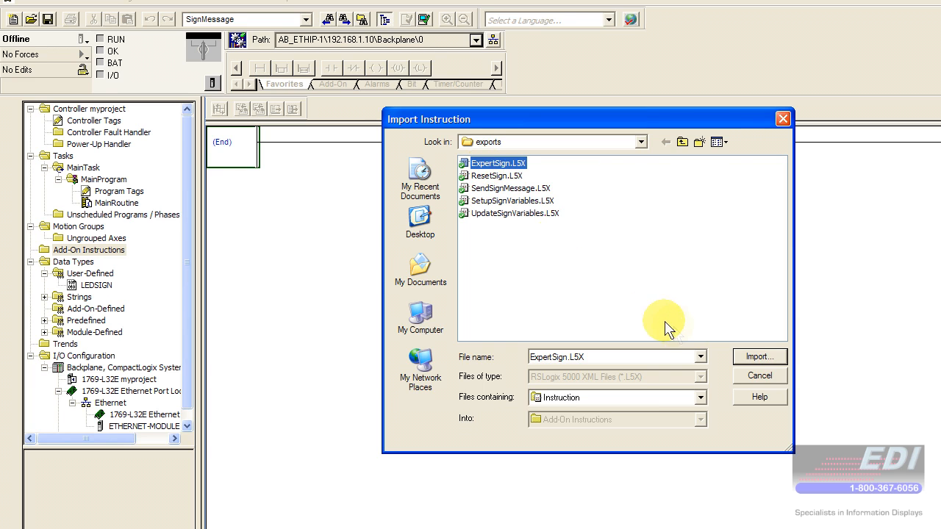
pyautogui.click(758, 358)
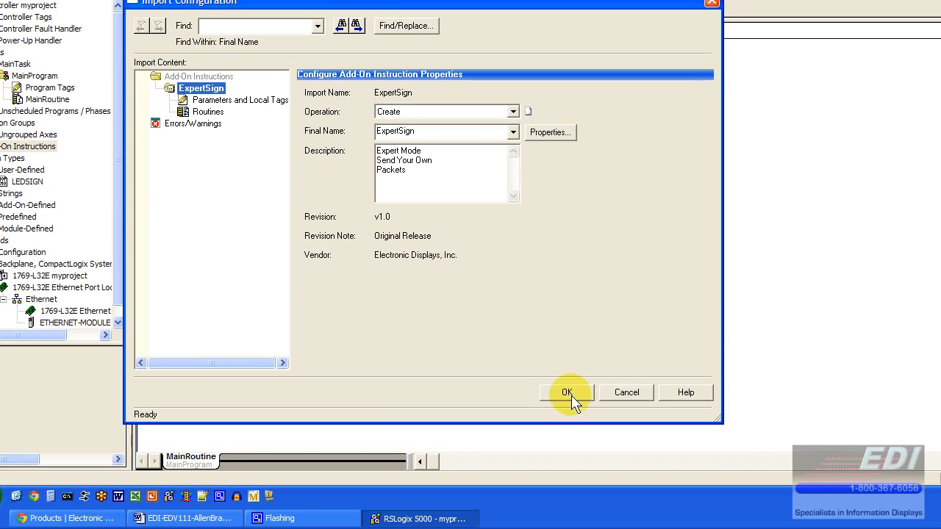
pyautogui.click(570, 395)
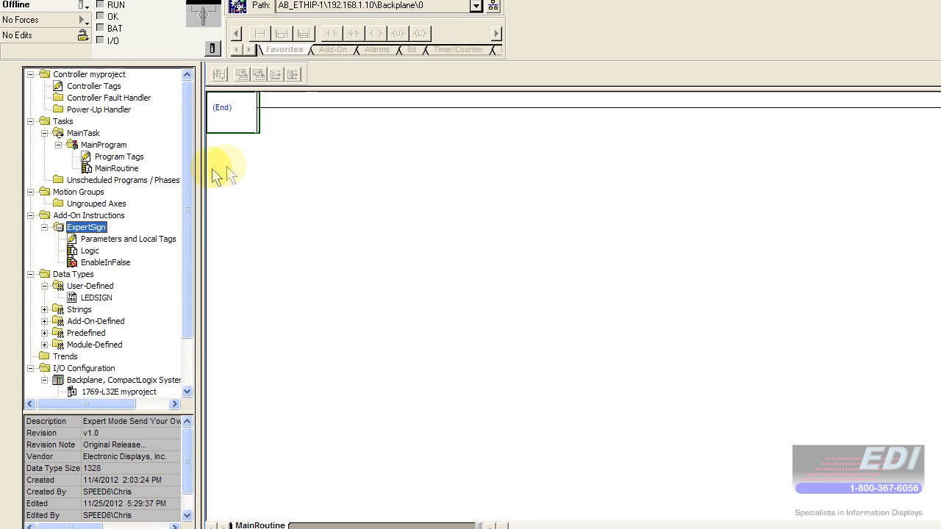
# Step: Collapse the ExpertSign instruction and import ResetSign.L5X as an add-on instruction with the final name ResetSign
pyautogui.click(44, 227)
pyautogui.rightClick(74, 216)
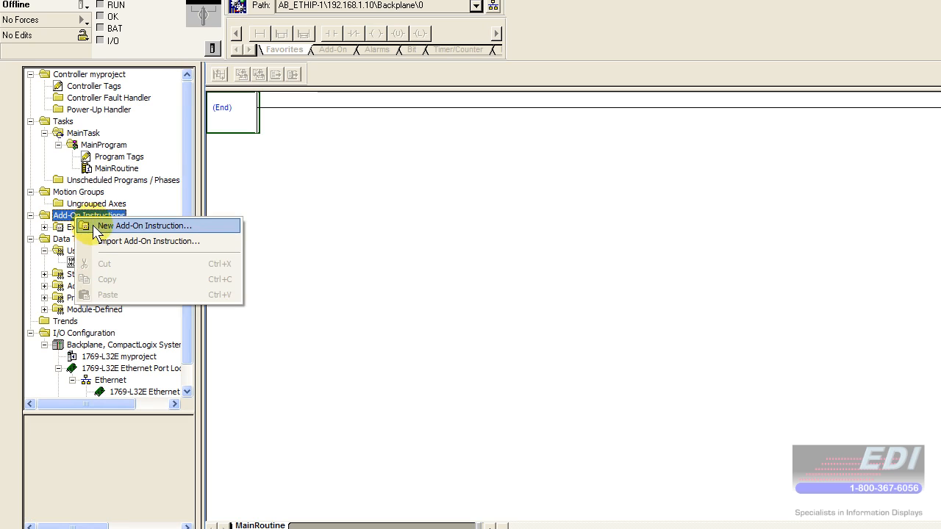
pyautogui.click(151, 242)
pyautogui.click(497, 141)
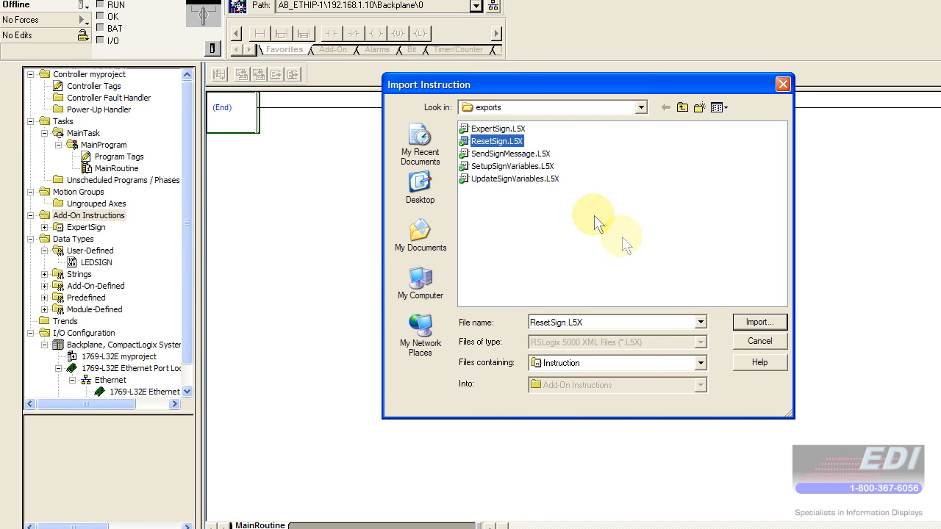
pyautogui.click(759, 322)
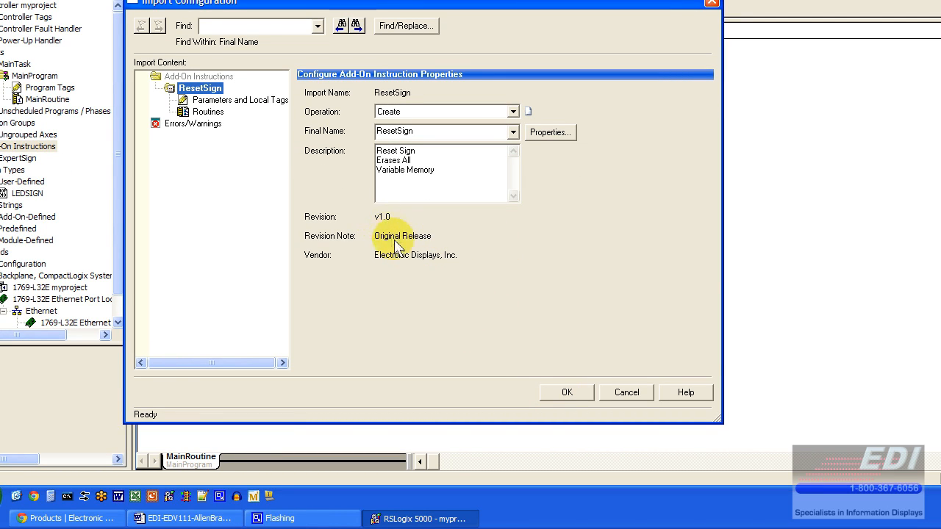
pyautogui.click(565, 391)
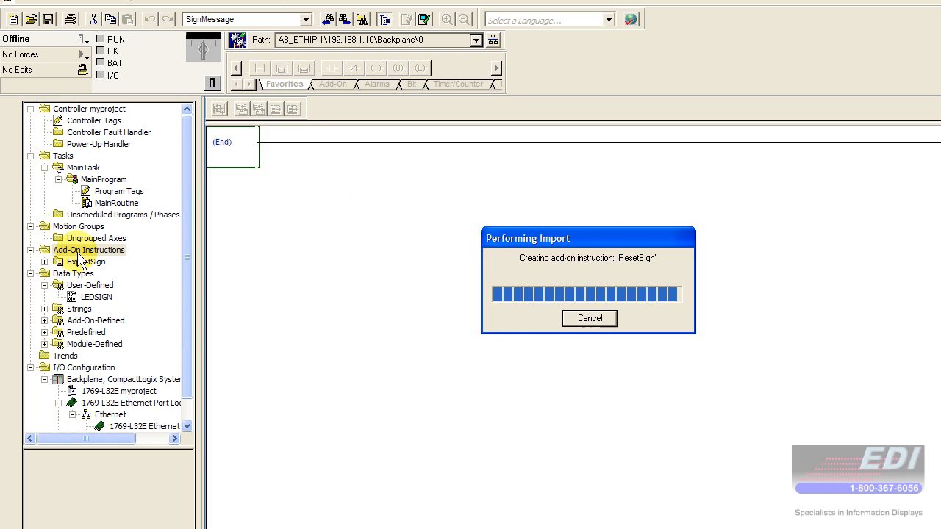
# Step: Import SendSignMessage.L5X from the exports folder as an add-on instruction, using the Create operation and final name SendSignMessage
pyautogui.rightClick(86, 252)
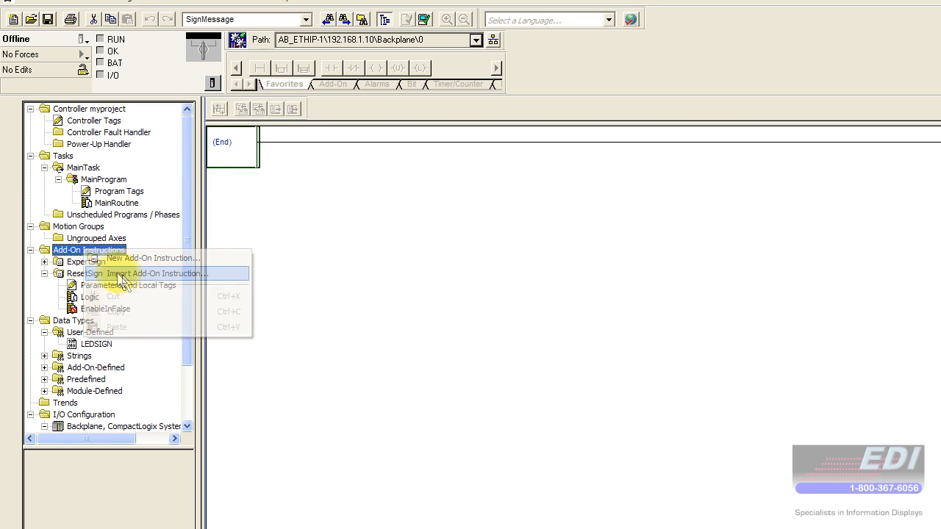
pyautogui.click(487, 188)
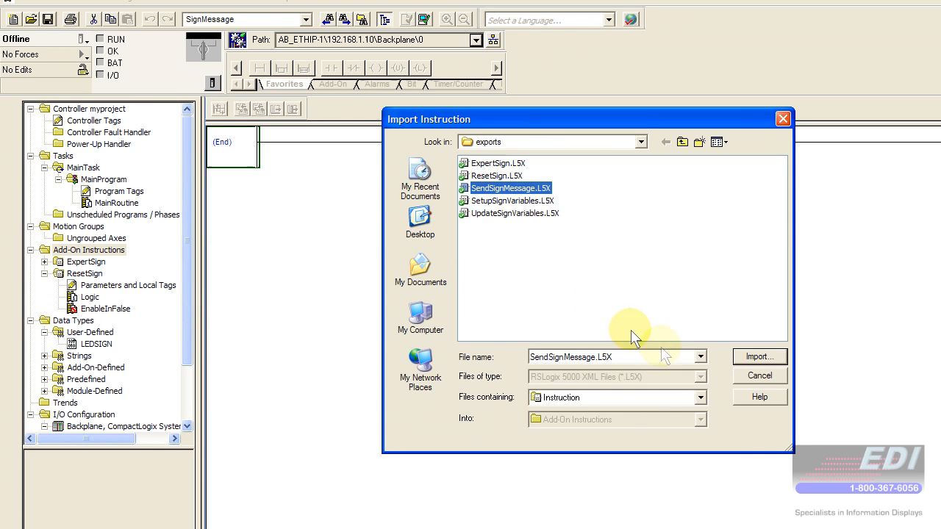
pyautogui.click(759, 356)
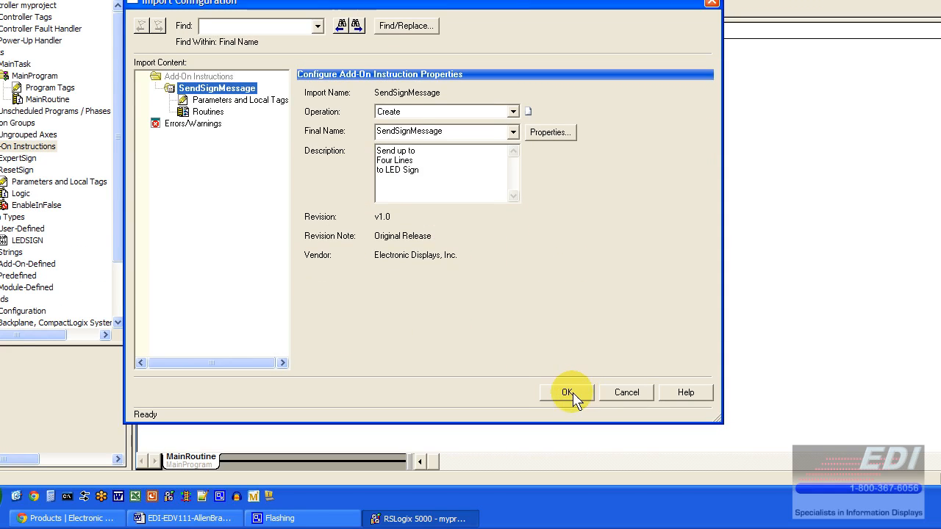
pyautogui.click(567, 490)
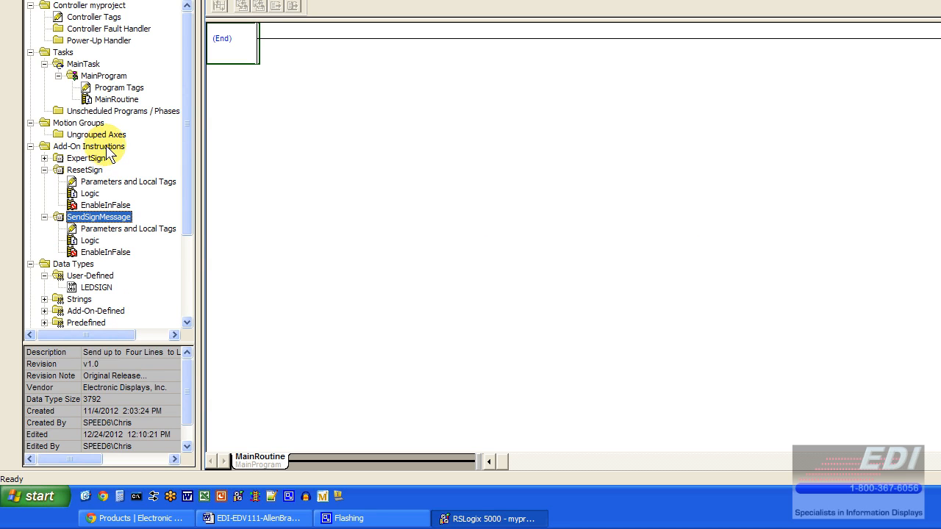
# Step: Import the add-on instruction SetupSignVariables.L5X from the exports folder, creating it with the final name SetupSignVariables
pyautogui.rightClick(108, 148)
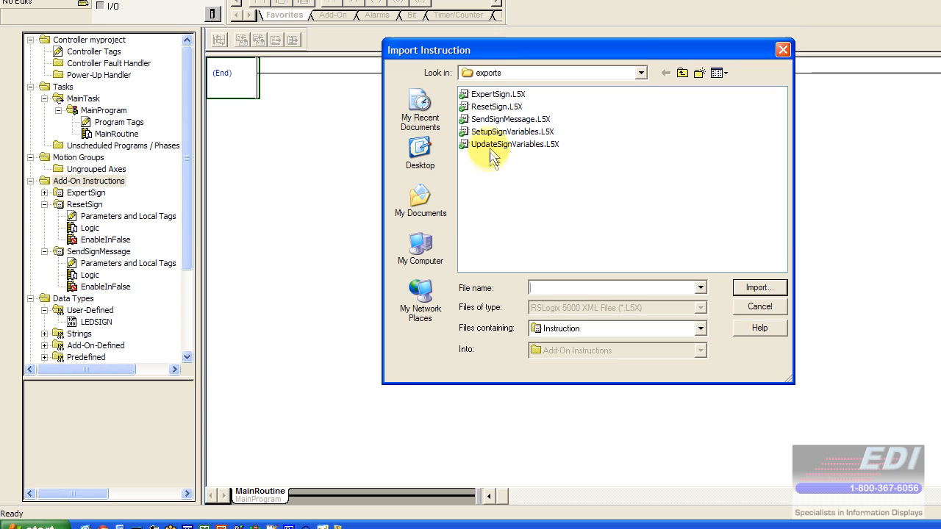
pyautogui.click(507, 97)
pyautogui.click(760, 253)
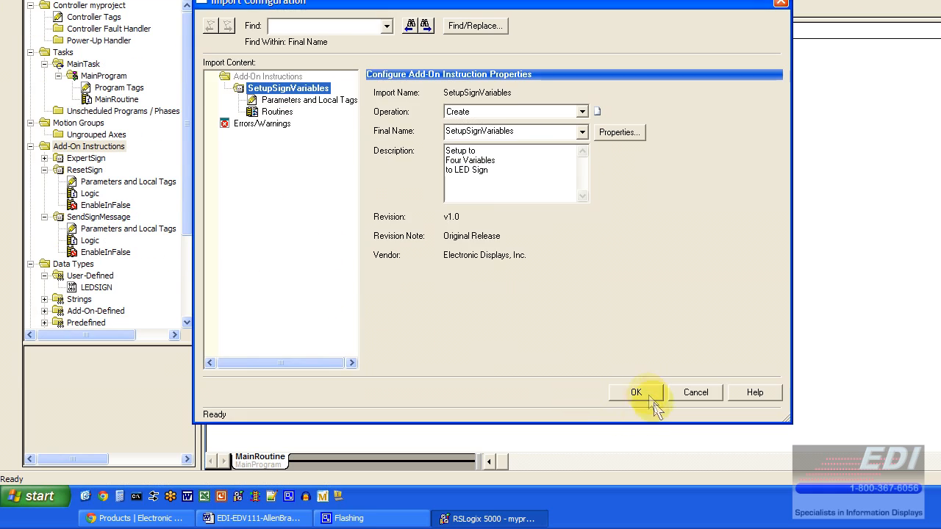
pyautogui.click(645, 427)
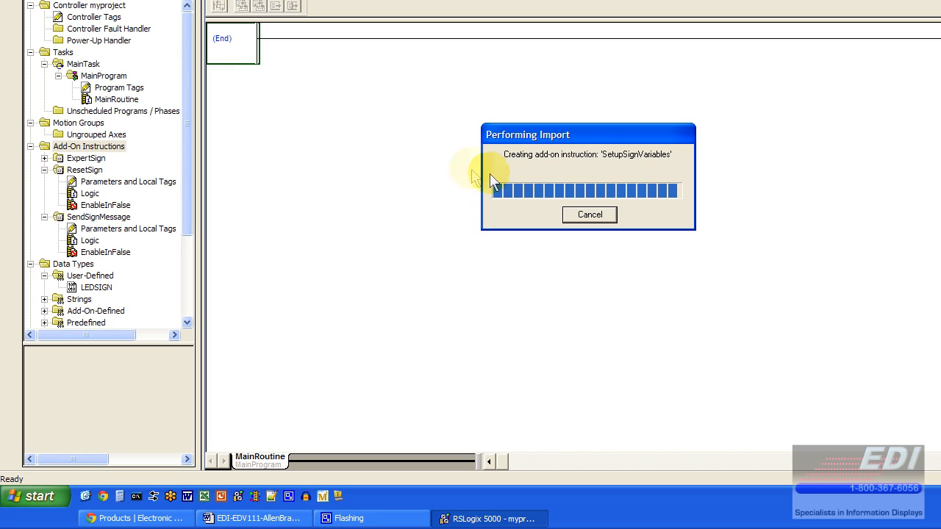
# Step: Import UpdateSignVariables.L5X from the exports folder as an add-on instruction, creating it with the final name UpdateSignVariables
pyautogui.rightClick(87, 147)
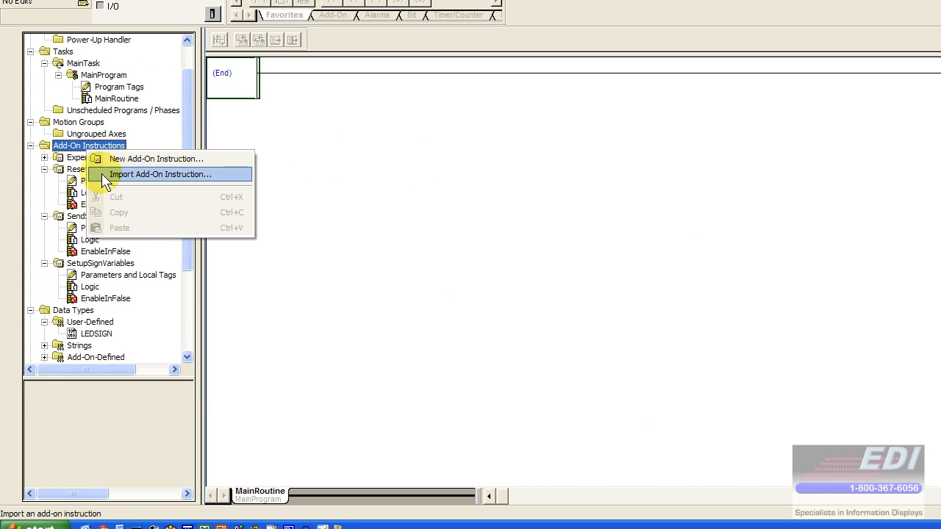
pyautogui.click(106, 177)
pyautogui.click(491, 145)
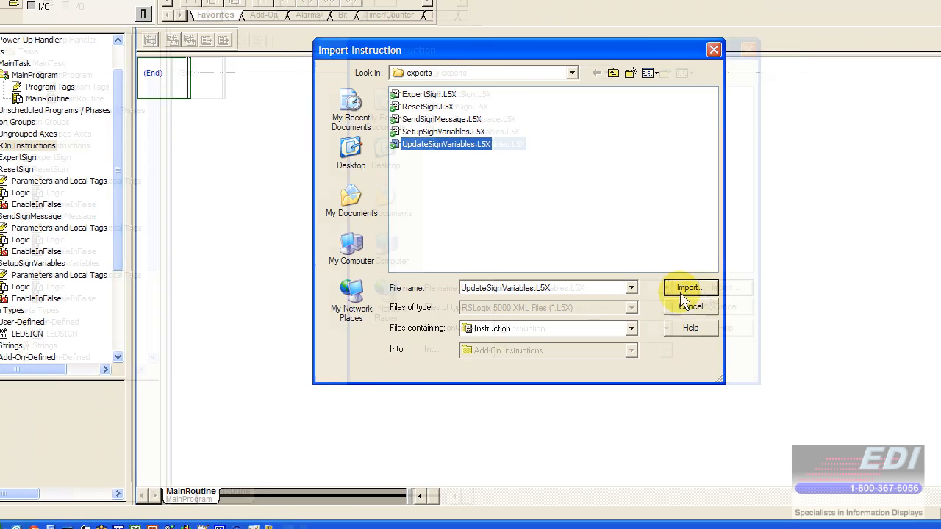
pyautogui.click(684, 291)
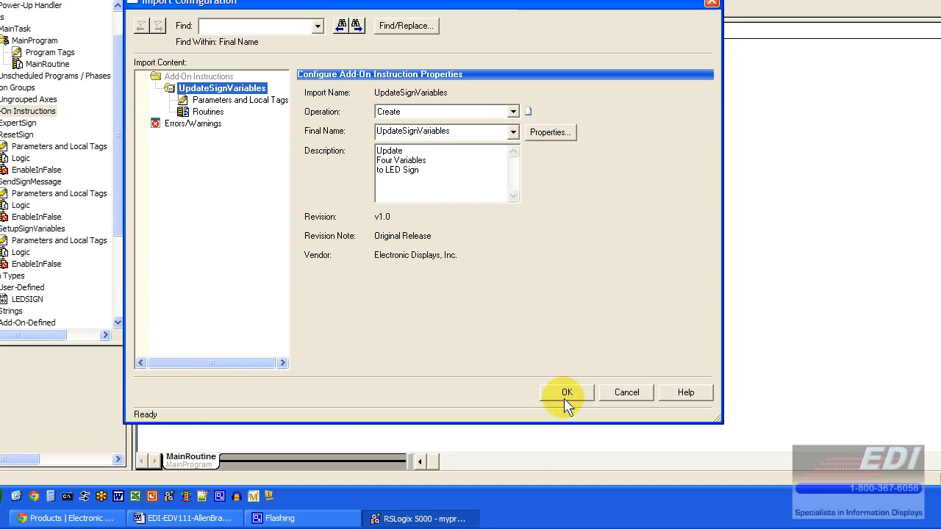
pyautogui.click(560, 428)
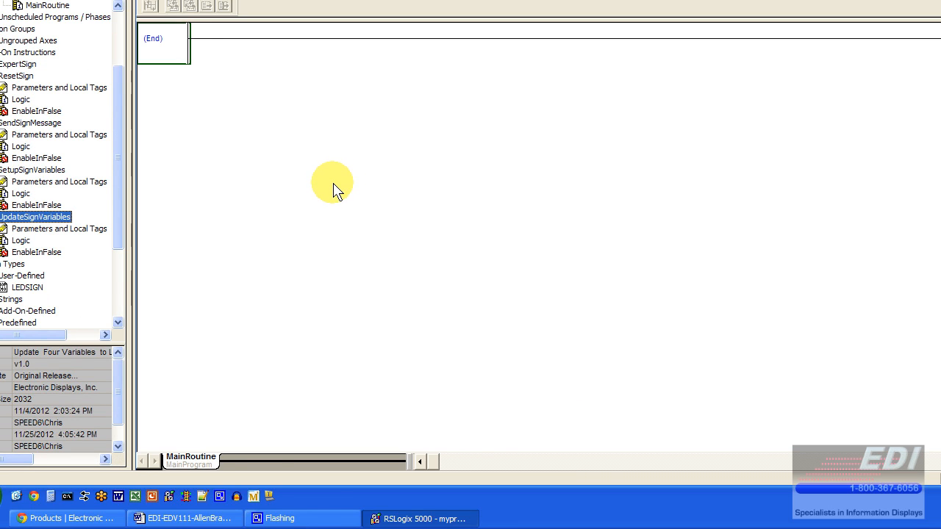
# Step: Collapse the ResetSign, SendSignMessage, SetupSignVariables and UpdateSignVariables add-on instructions in the project tree
pyautogui.click(44, 145)
pyautogui.click(44, 156)
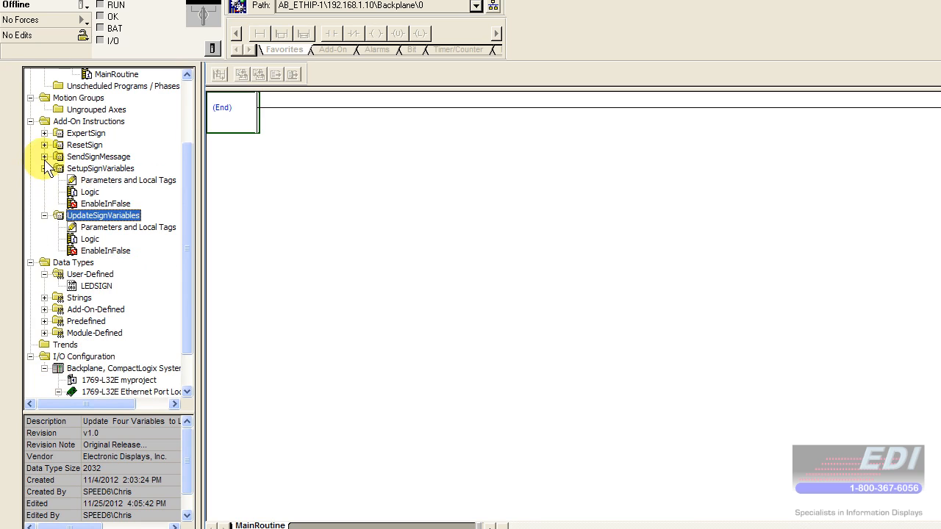
pyautogui.click(44, 168)
pyautogui.click(44, 180)
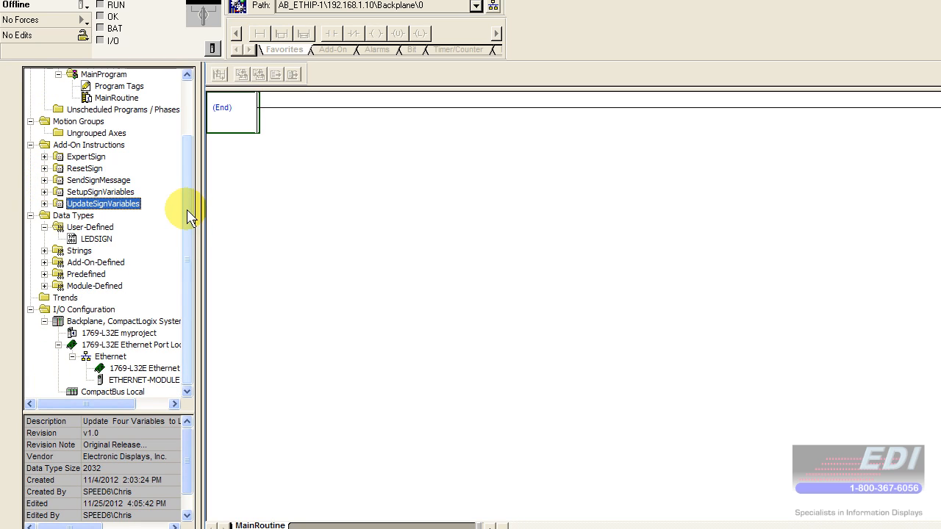
pyautogui.scroll(2, 188, 204)
pyautogui.moveTo(189, 204); pyautogui.dragTo(188, 144)
pyautogui.click(87, 309)
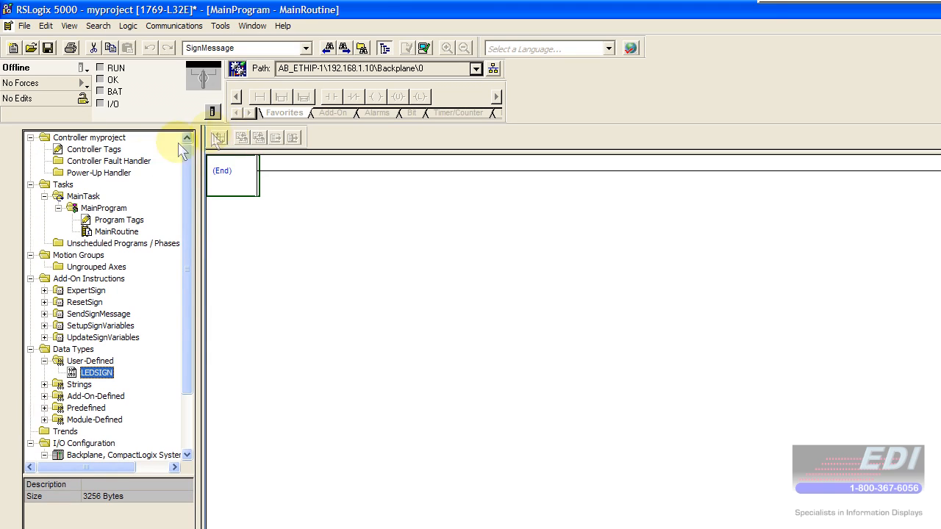
pyautogui.click(95, 149)
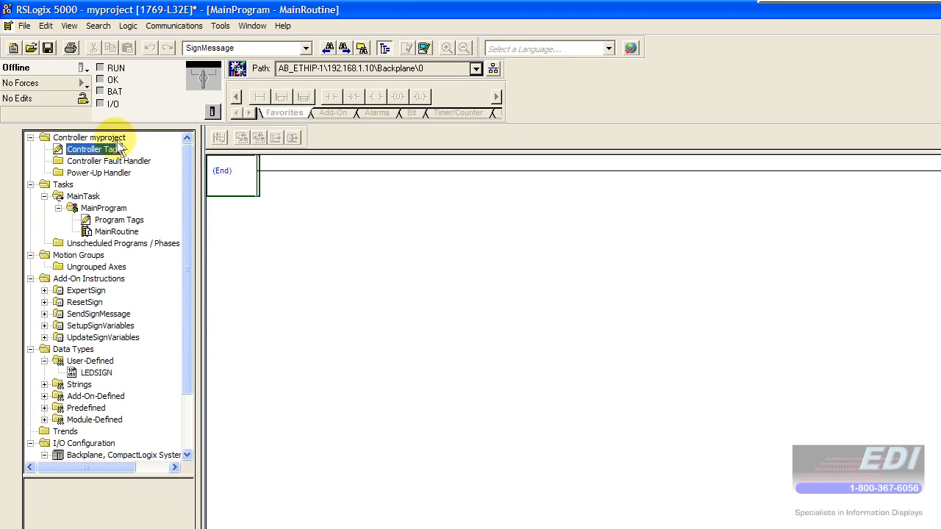
pyautogui.click(90, 137)
pyautogui.click(104, 208)
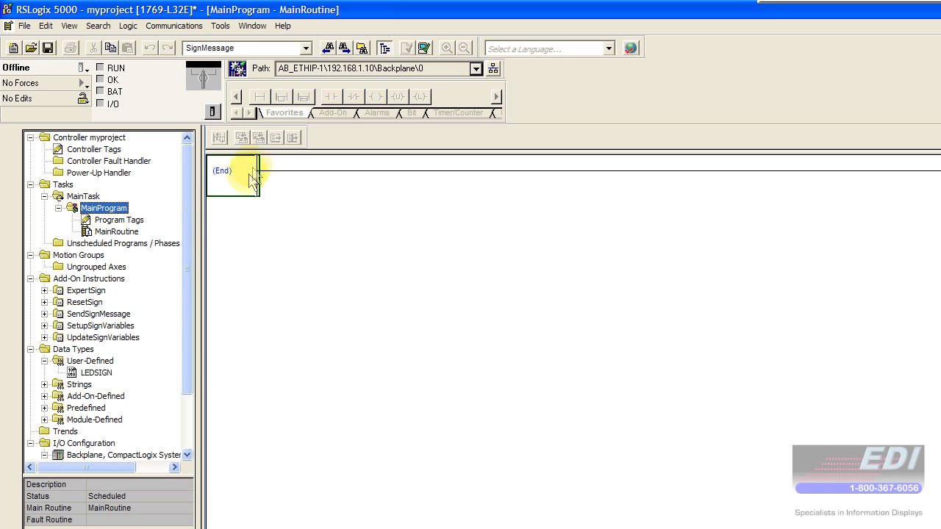
pyautogui.click(94, 149)
# Step: Add a new rung before the end of MainRoutine and place the ExpertSign add-on instruction on it
pyautogui.click(246, 176)
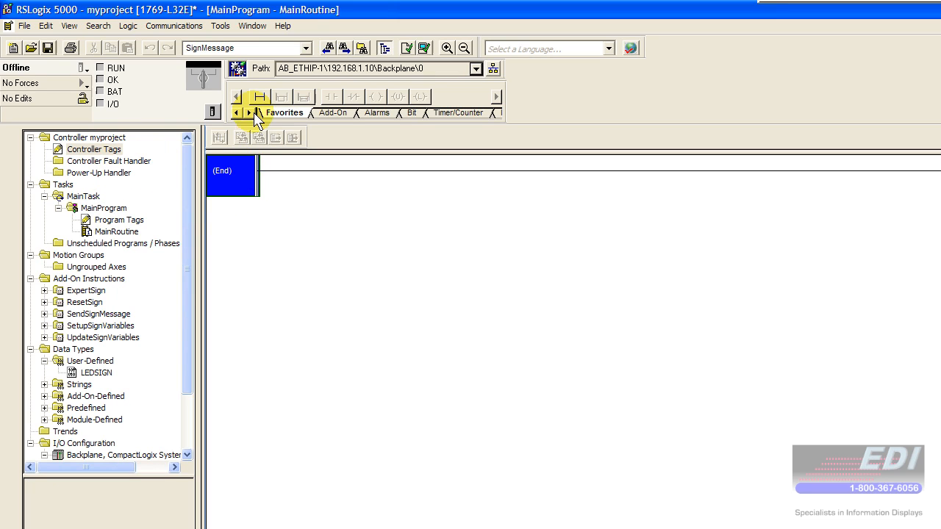
pyautogui.click(337, 114)
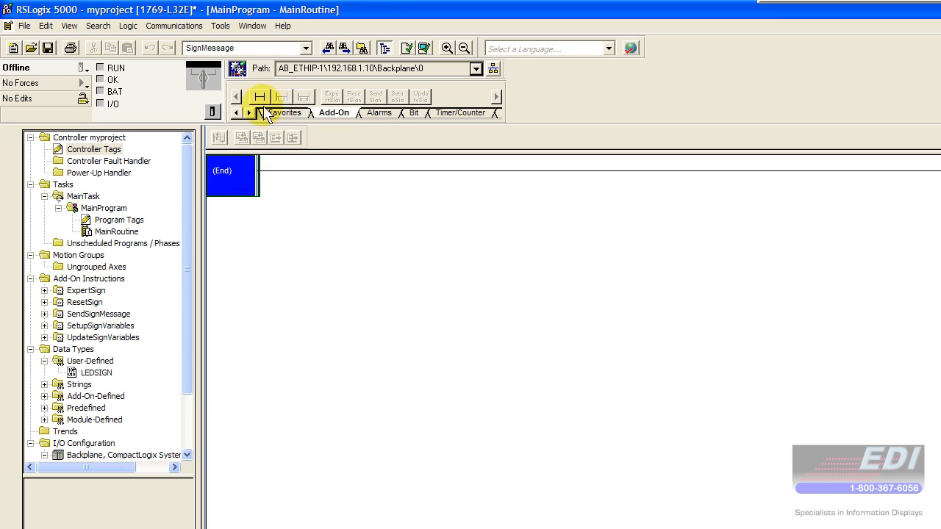
pyautogui.click(138, 230)
pyautogui.doubleClick(226, 182)
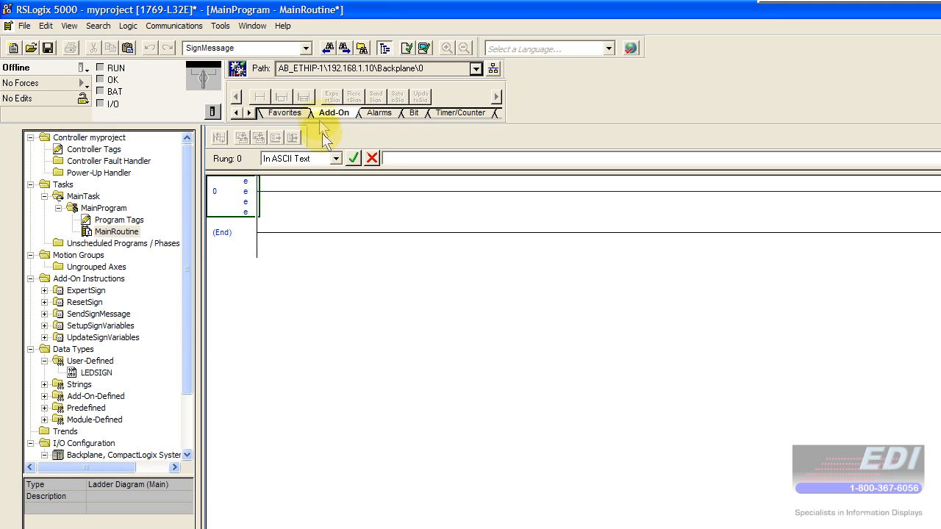
pyautogui.click(237, 193)
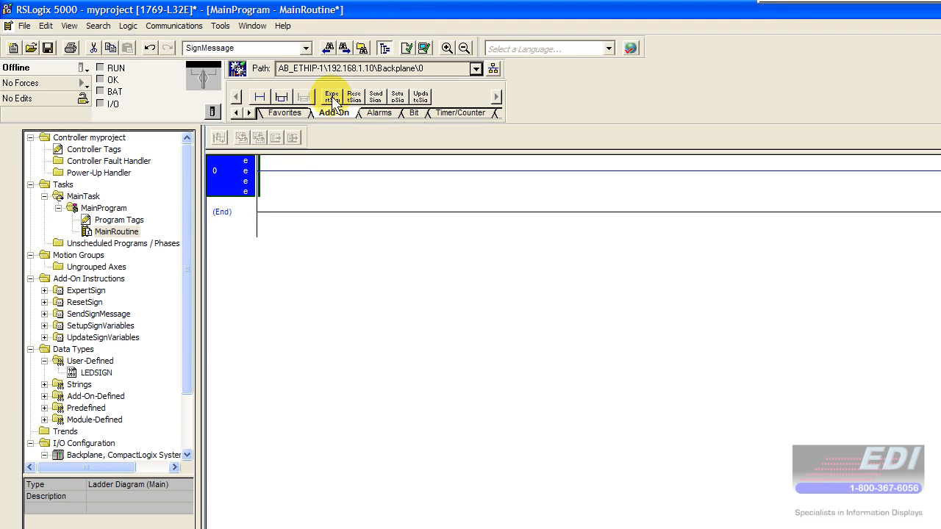
pyautogui.moveTo(332, 100); pyautogui.dragTo(267, 177)
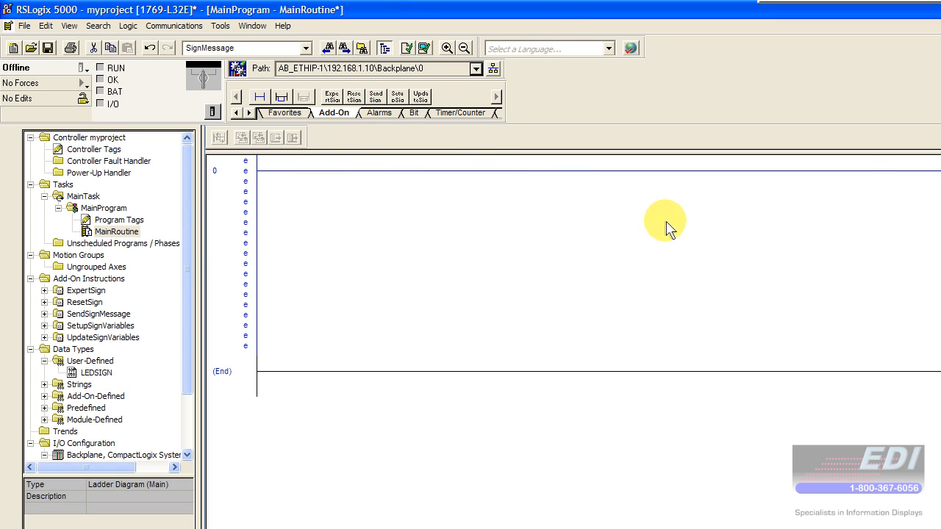